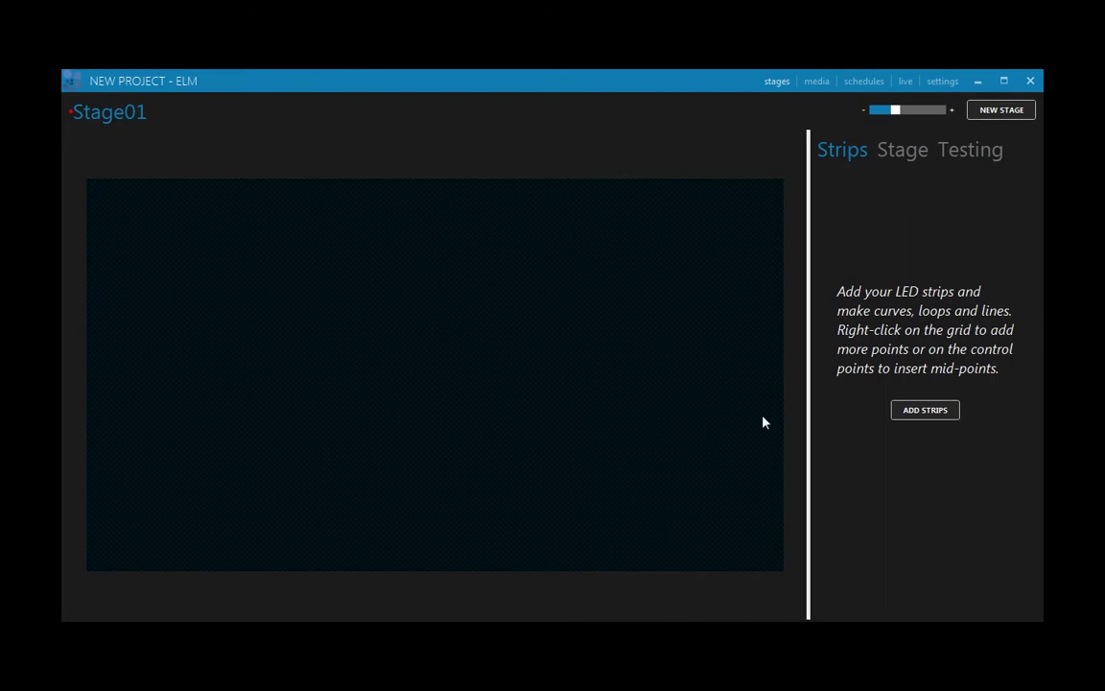
- Set up 10 new LED strips laid out as parallel vertical lines running upward from the lower-left start point
click(896, 414)
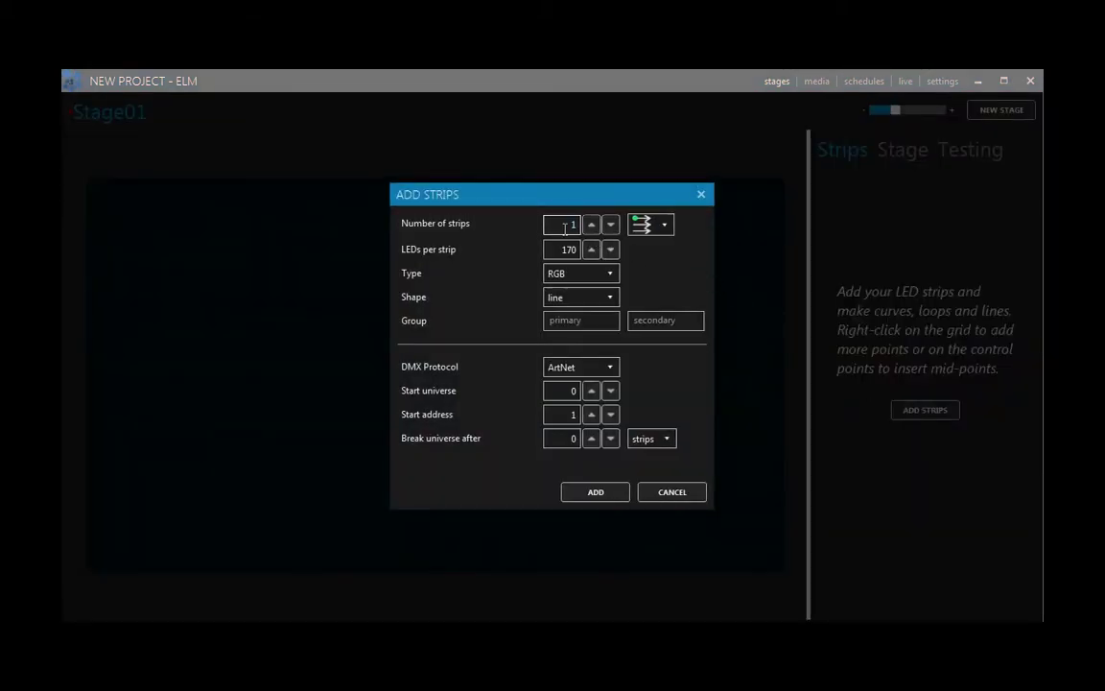
text(10)
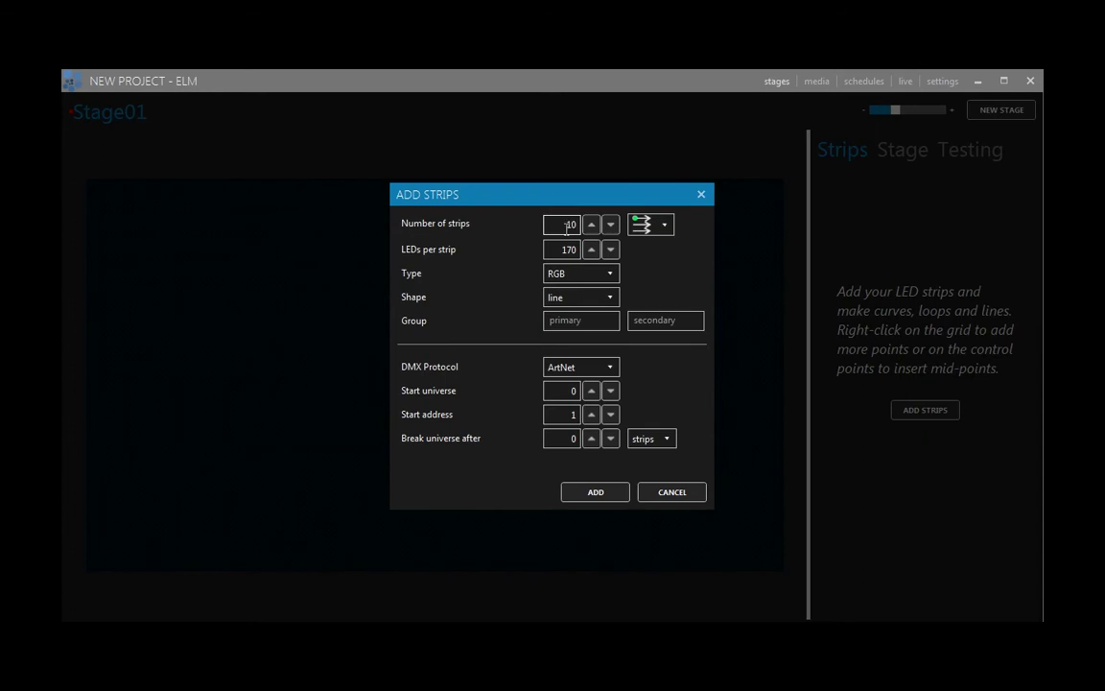
click(648, 228)
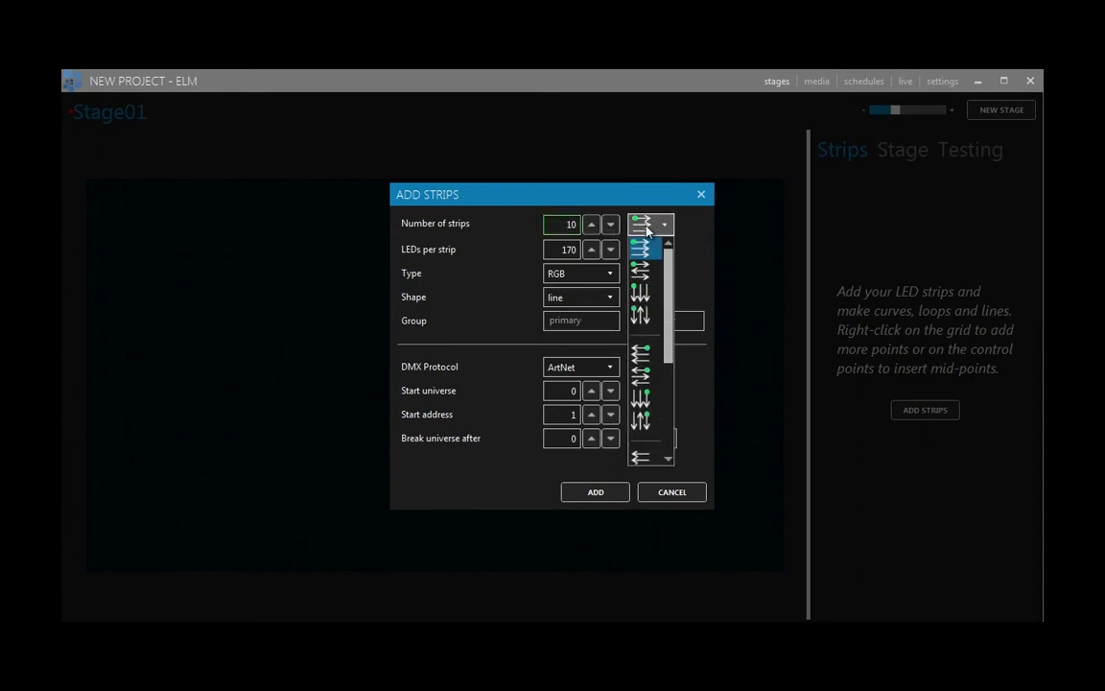
drag(672, 251, 677, 373)
click(640, 429)
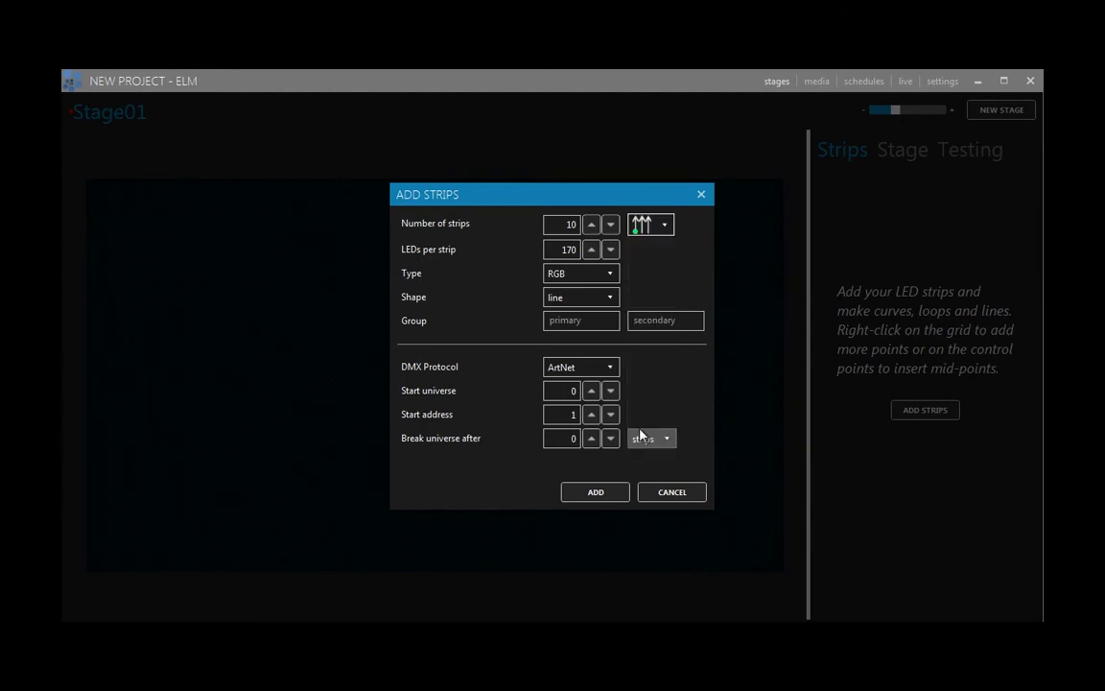
- Add the strips with 170 LEDs each, type RGBW and the ArtNet protocol
double_click(568, 252)
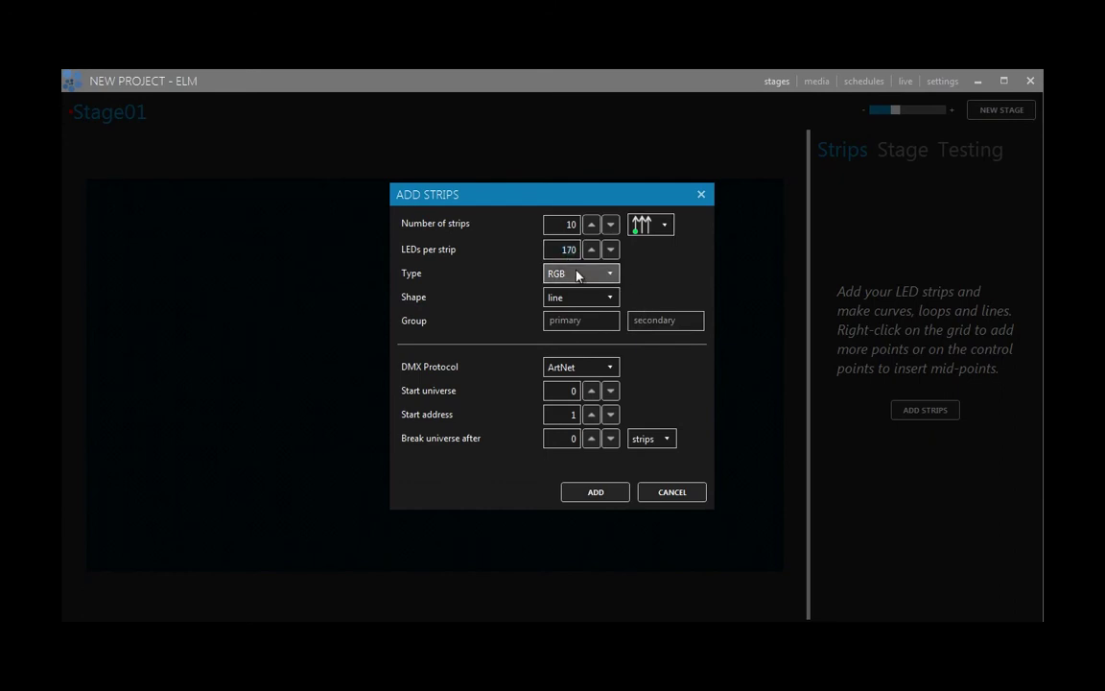
click(581, 274)
drag(614, 363, 612, 397)
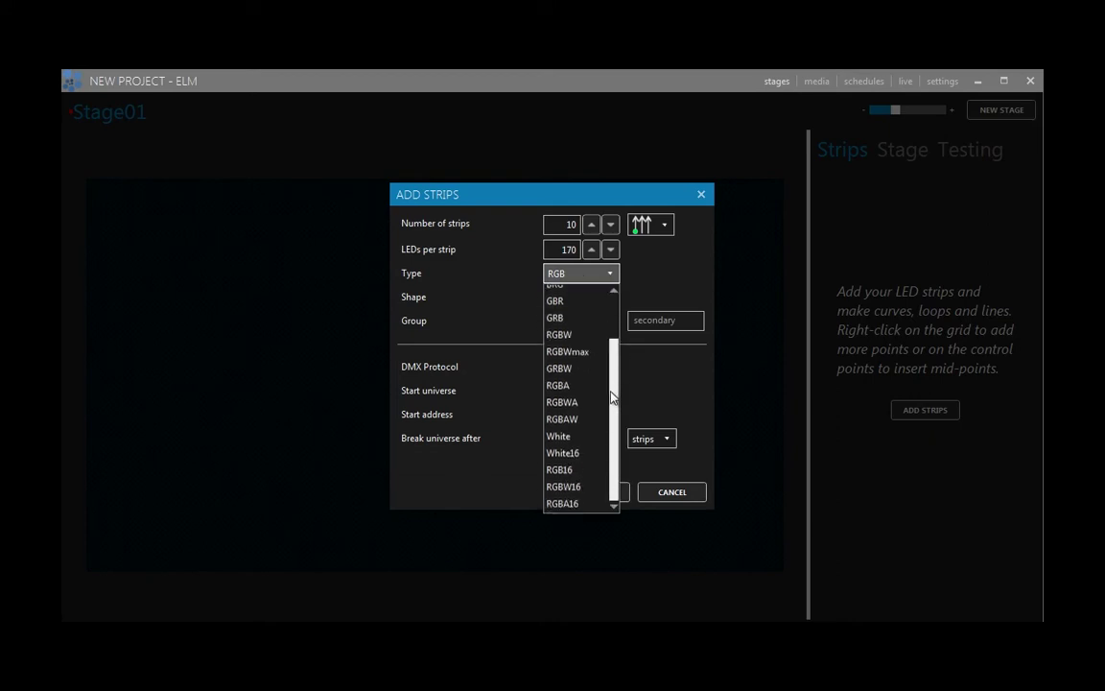
click(577, 336)
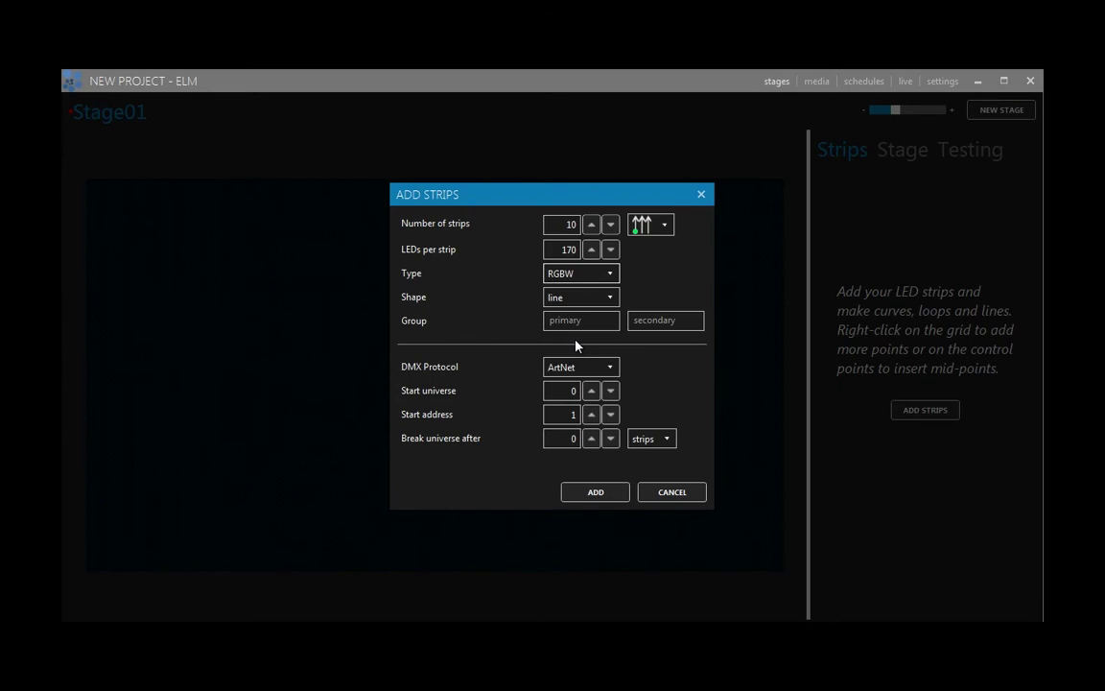
click(577, 367)
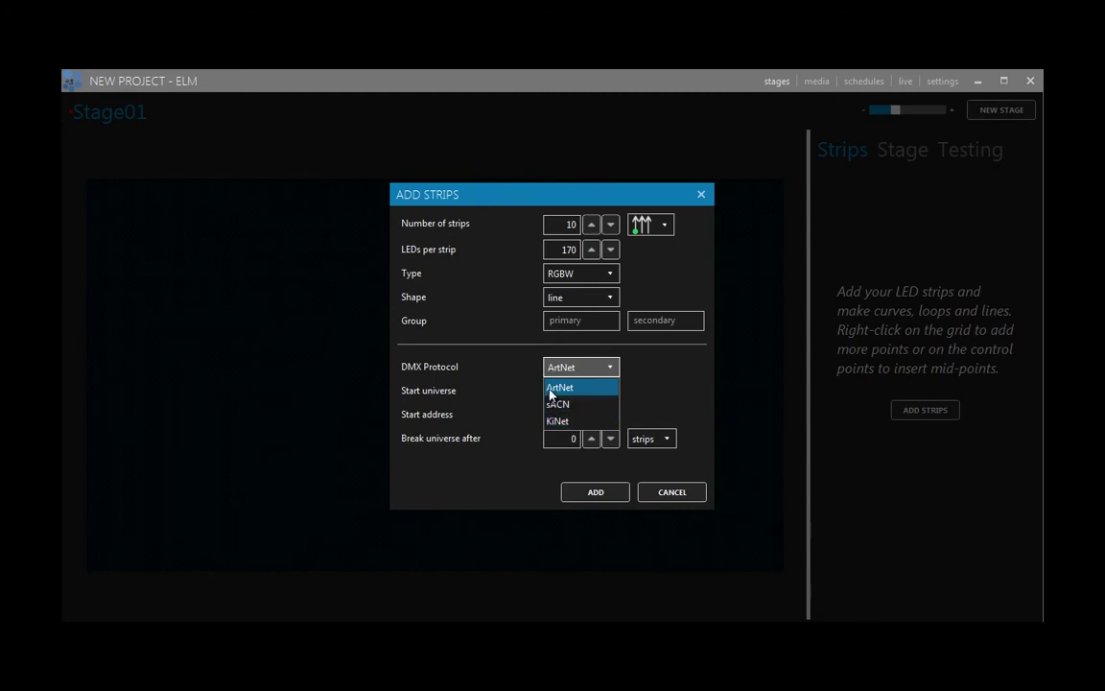
click(550, 388)
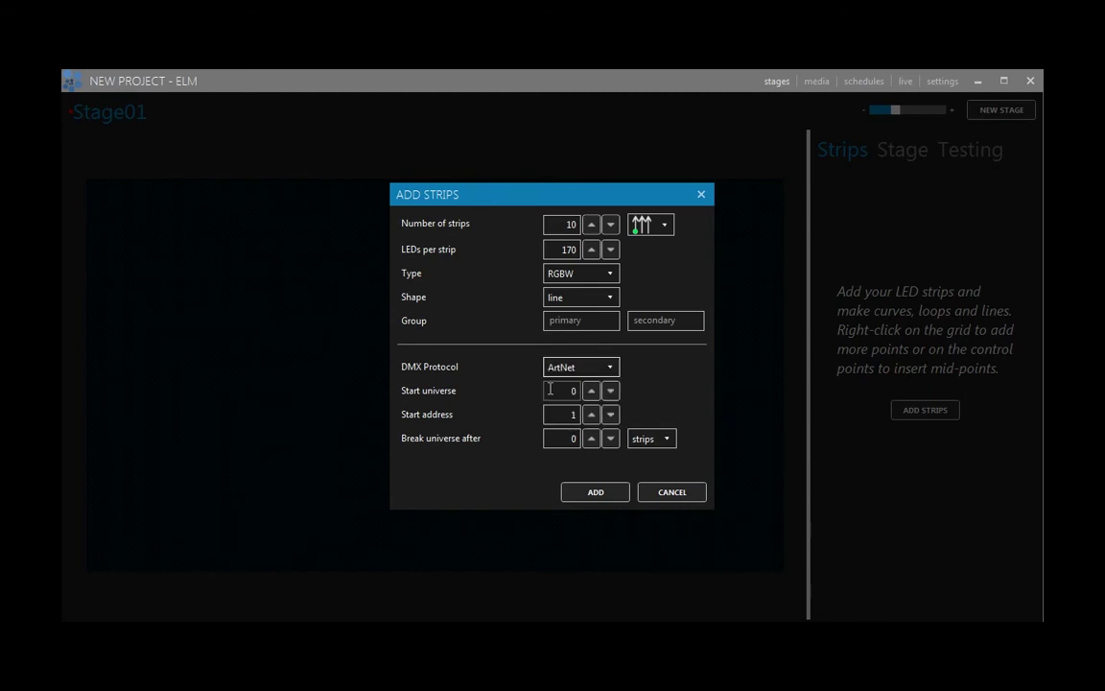
click(595, 491)
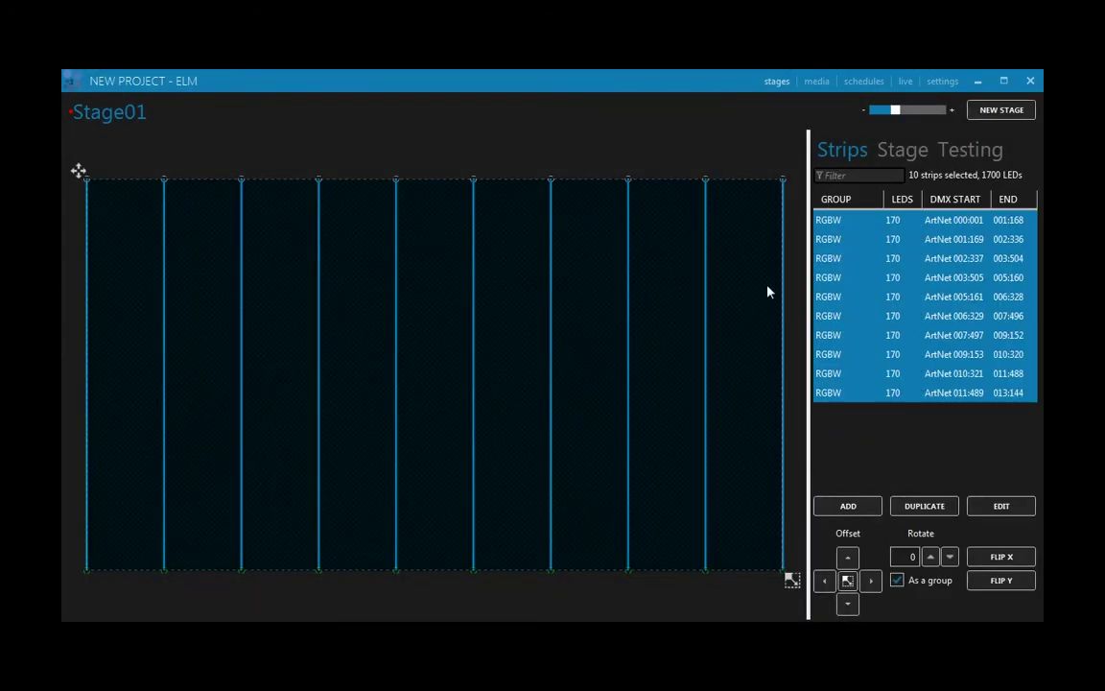
- Select the first three strips together and shorten them to about 60% of the stage height
click(834, 221)
click(836, 239)
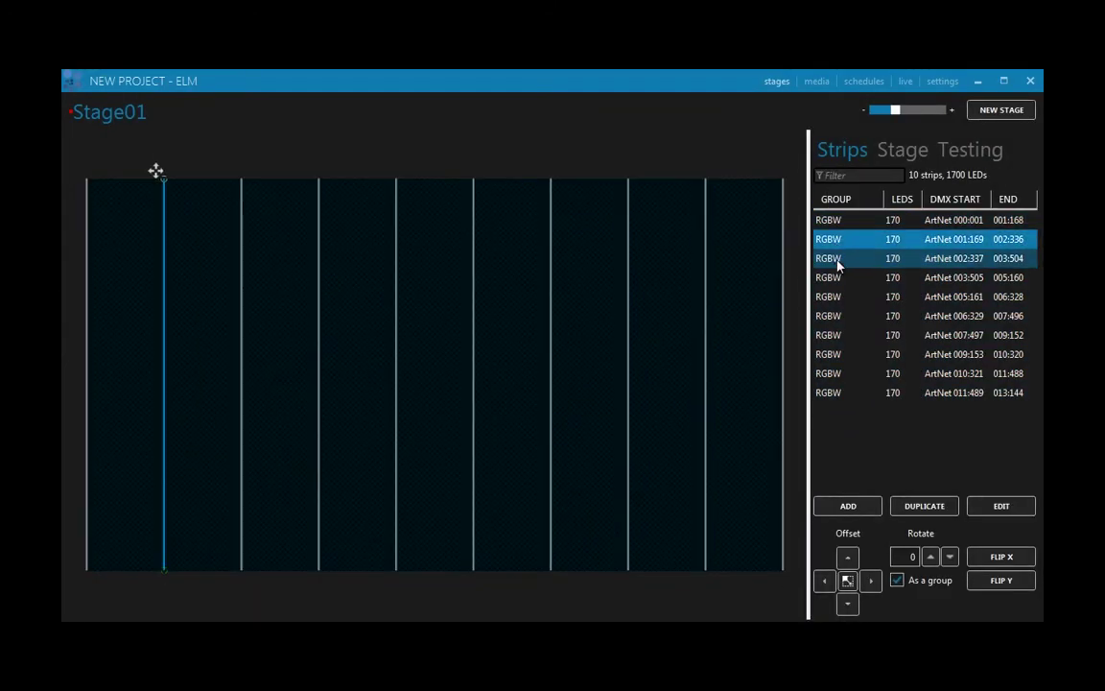
click(836, 259)
click(840, 281)
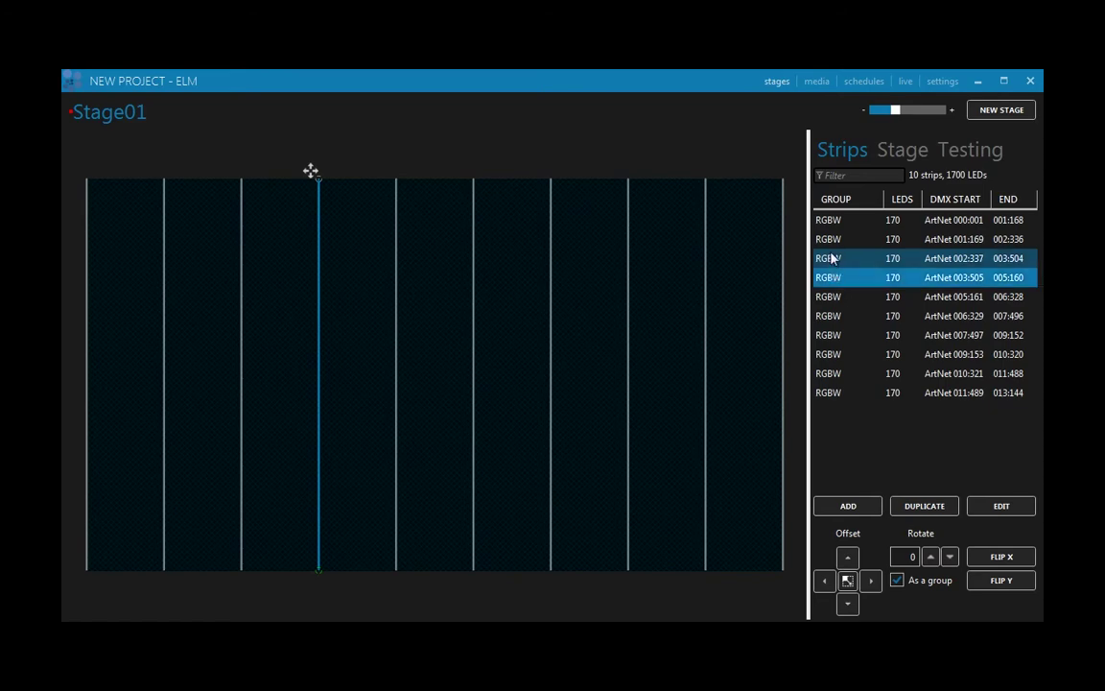
click(837, 222)
shift+click(838, 244)
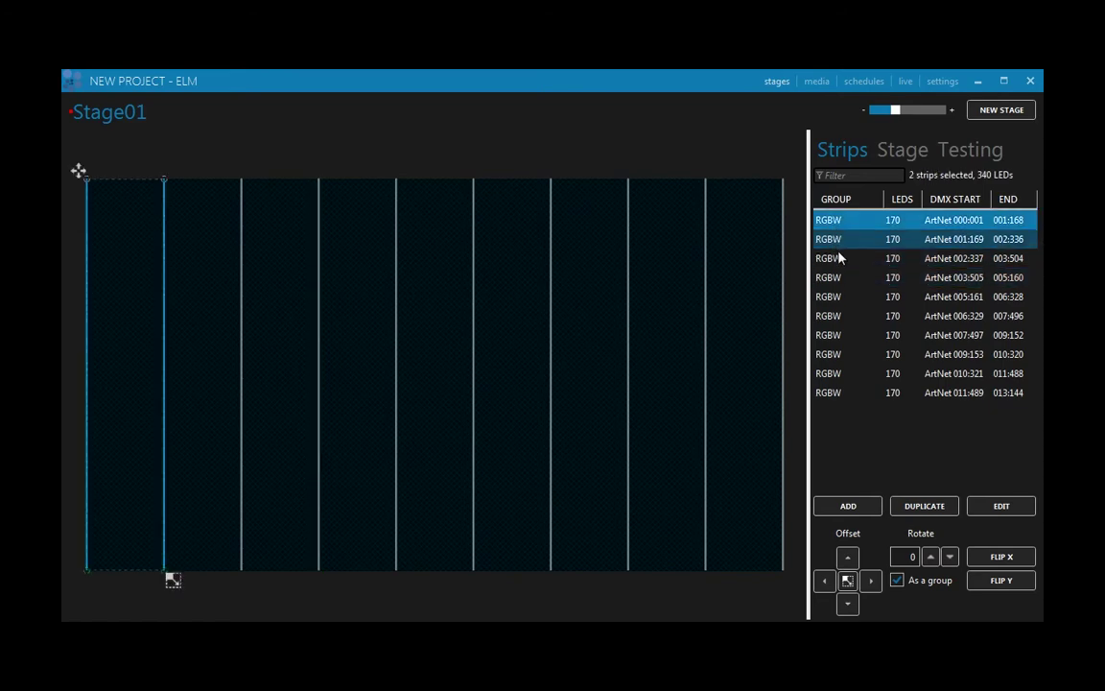
shift+click(839, 258)
shift+click(840, 278)
shift+click(839, 297)
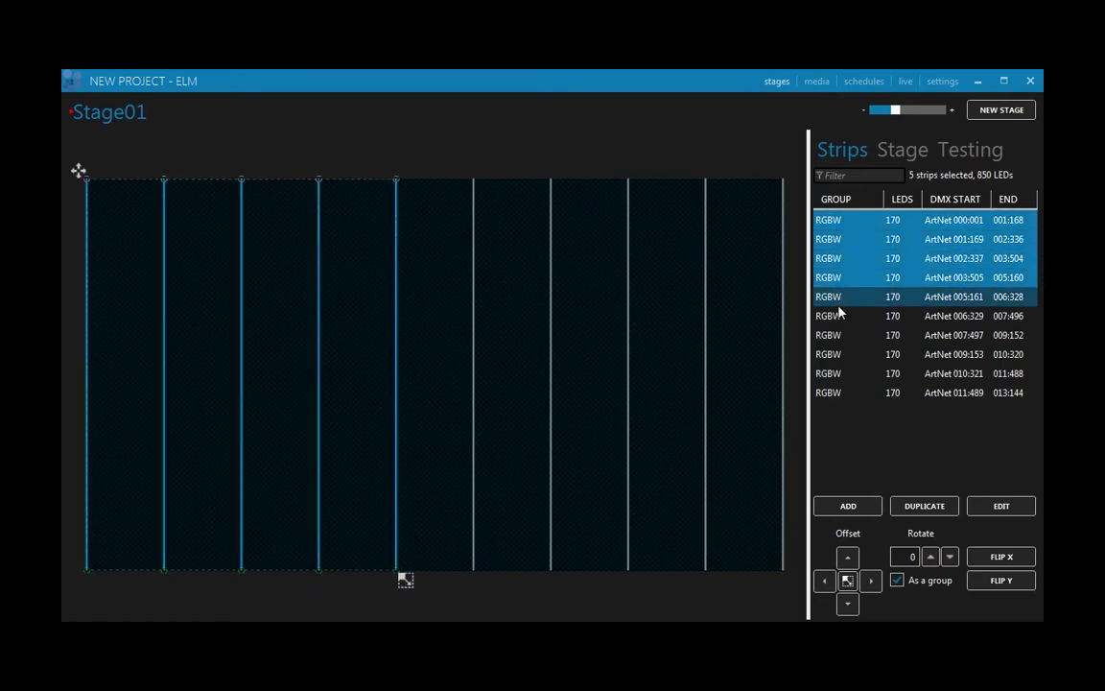
shift+click(835, 278)
shift+click(833, 266)
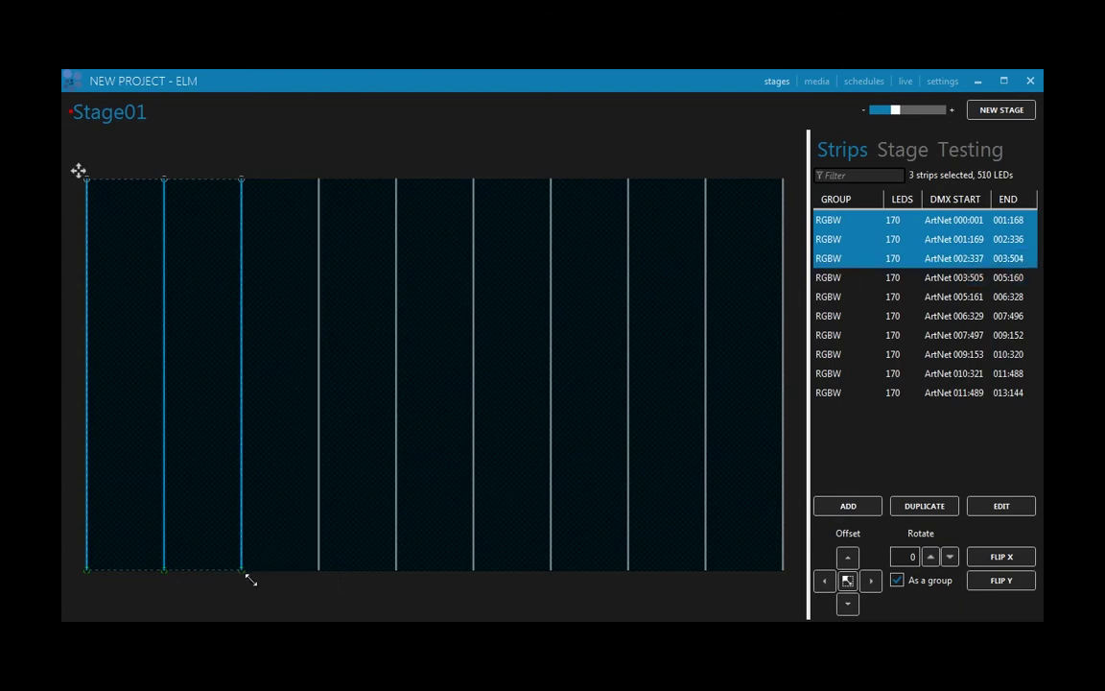
drag(248, 577, 251, 423)
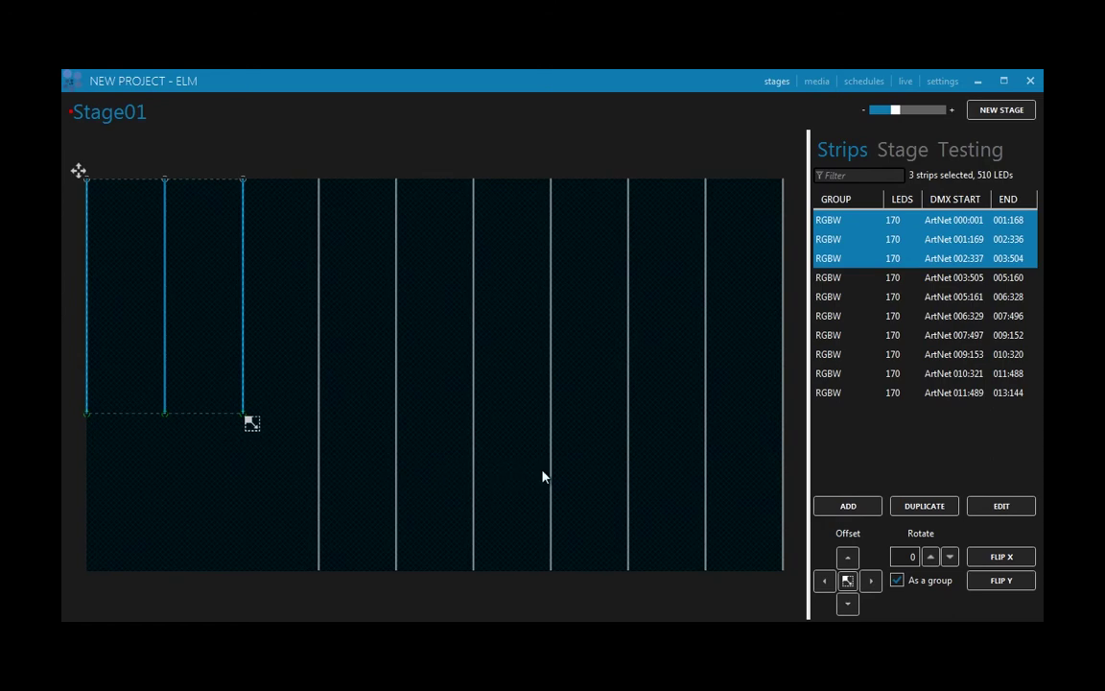
- Set the three shortened strips to 50 LEDs each and examine their LED spacing up close
click(1005, 510)
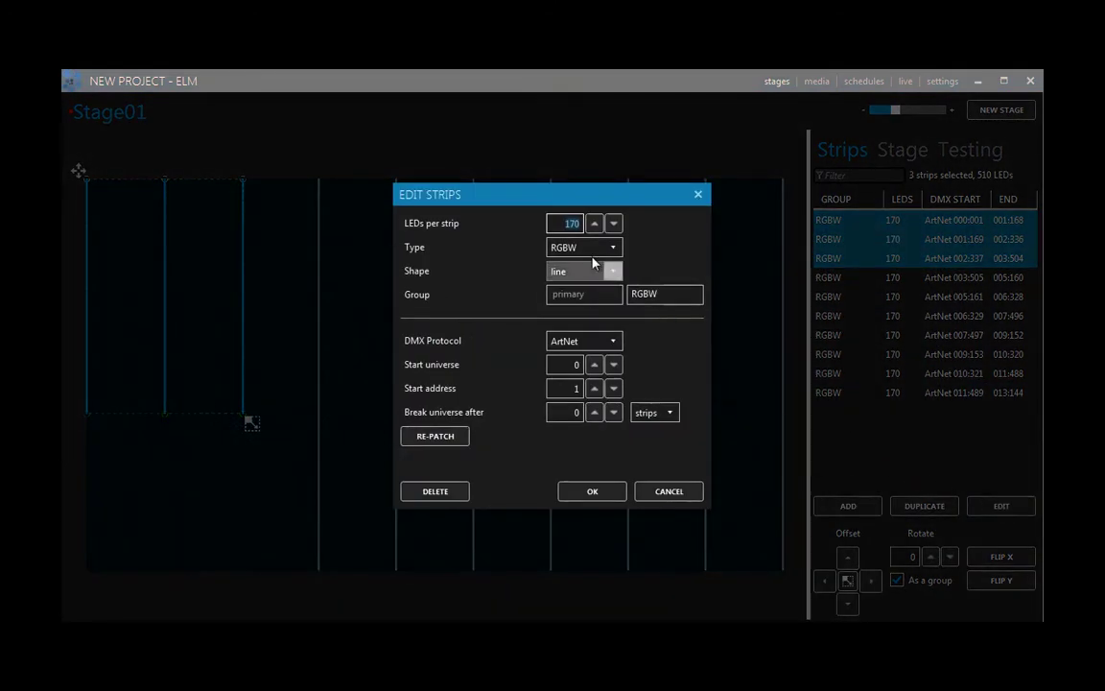
text(50)
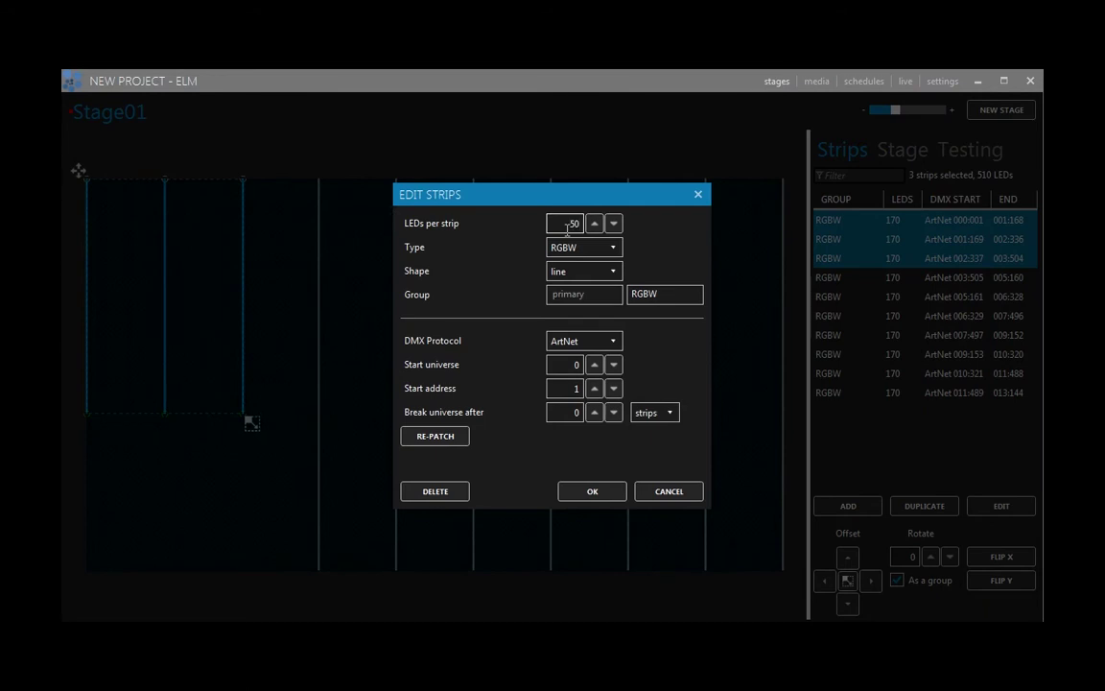
click(585, 499)
click(586, 499)
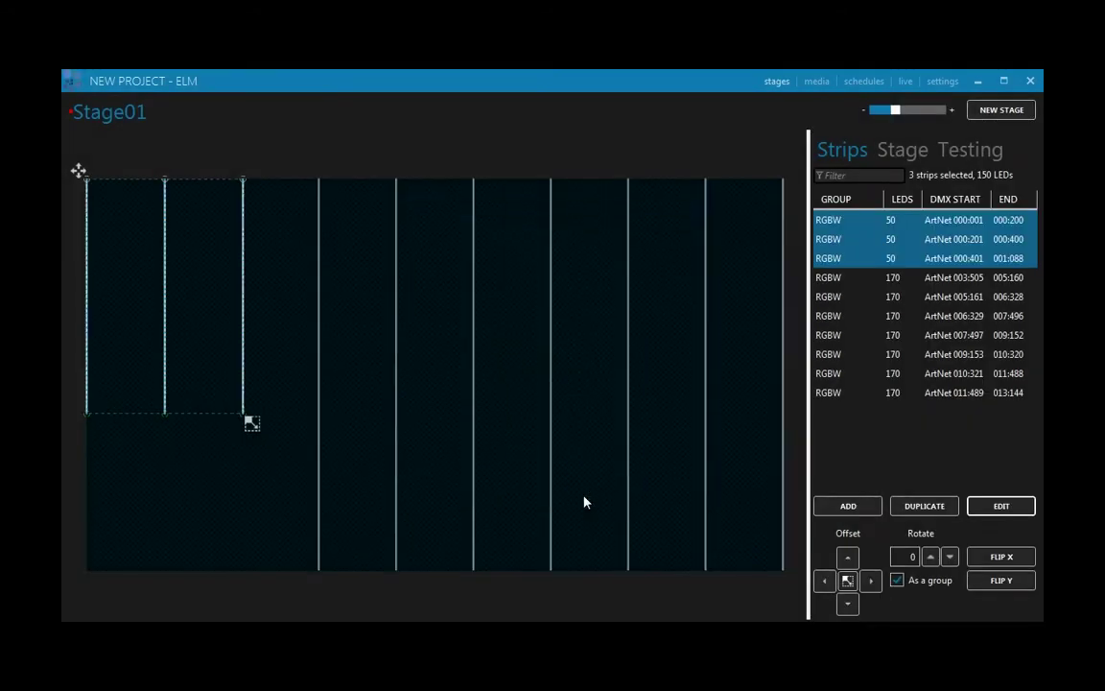
click(953, 110)
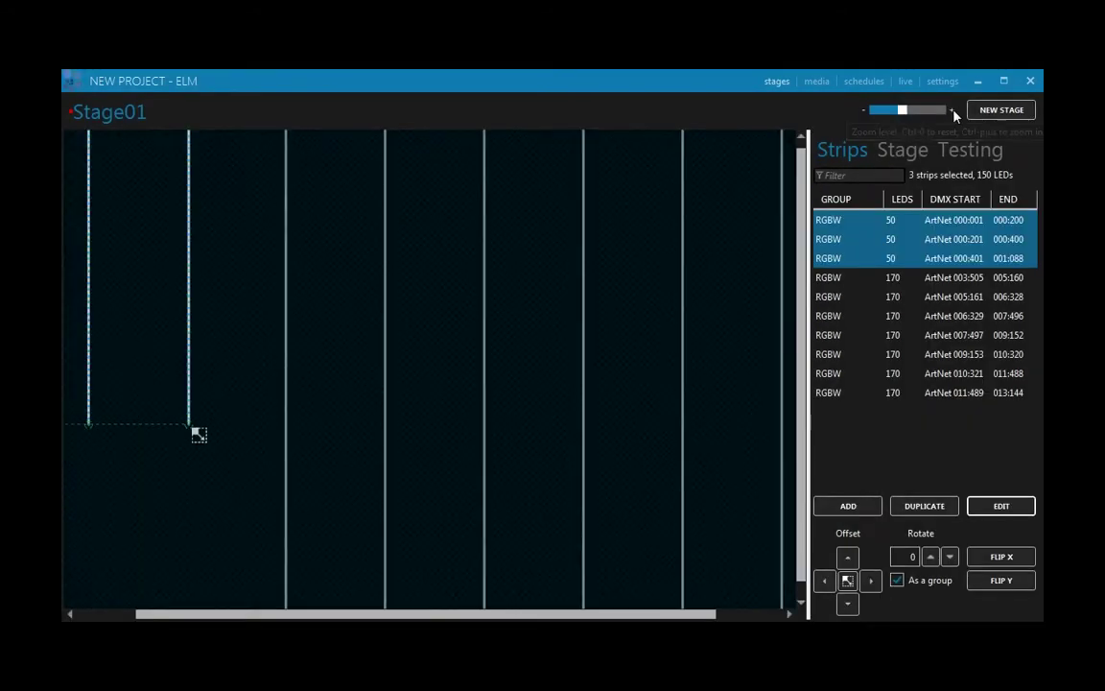
click(953, 110)
drag(447, 617, 138, 602)
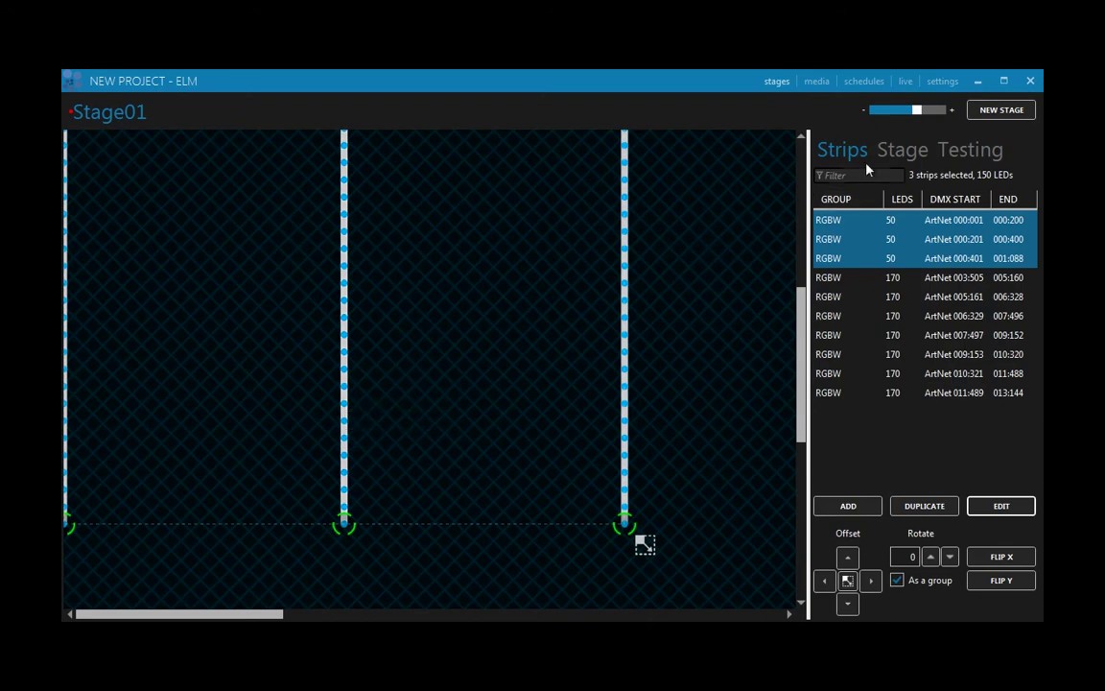
drag(917, 110, 893, 114)
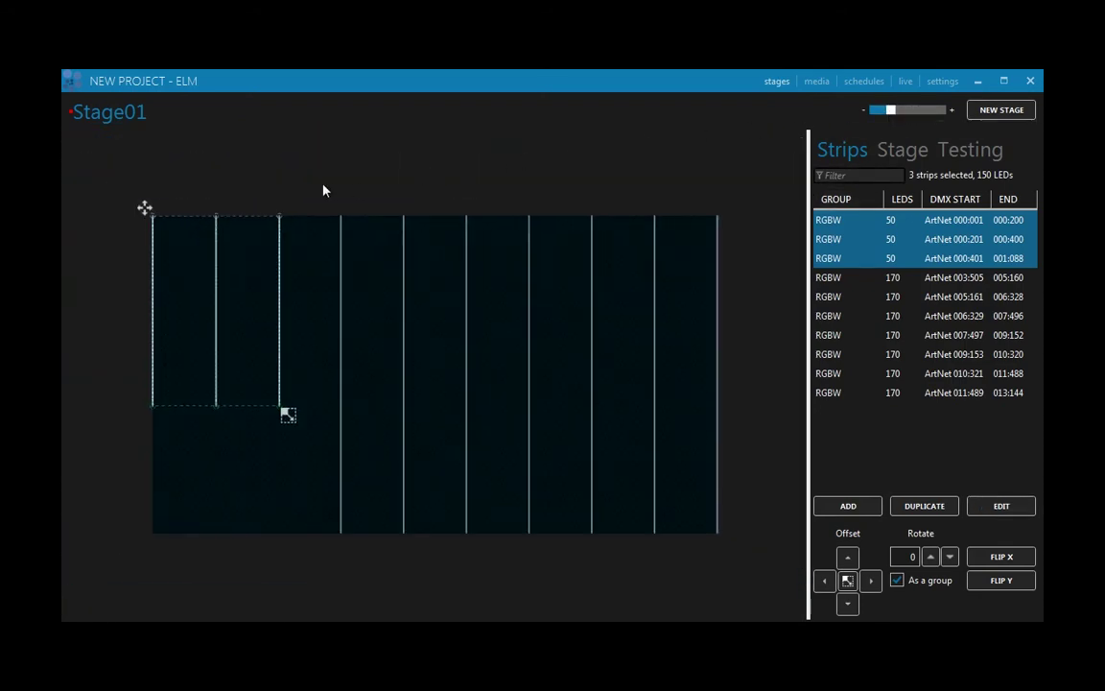
- Resize the fourth to sixth strips by giving their bounding rectangle a height of 650
drag(322, 184, 476, 523)
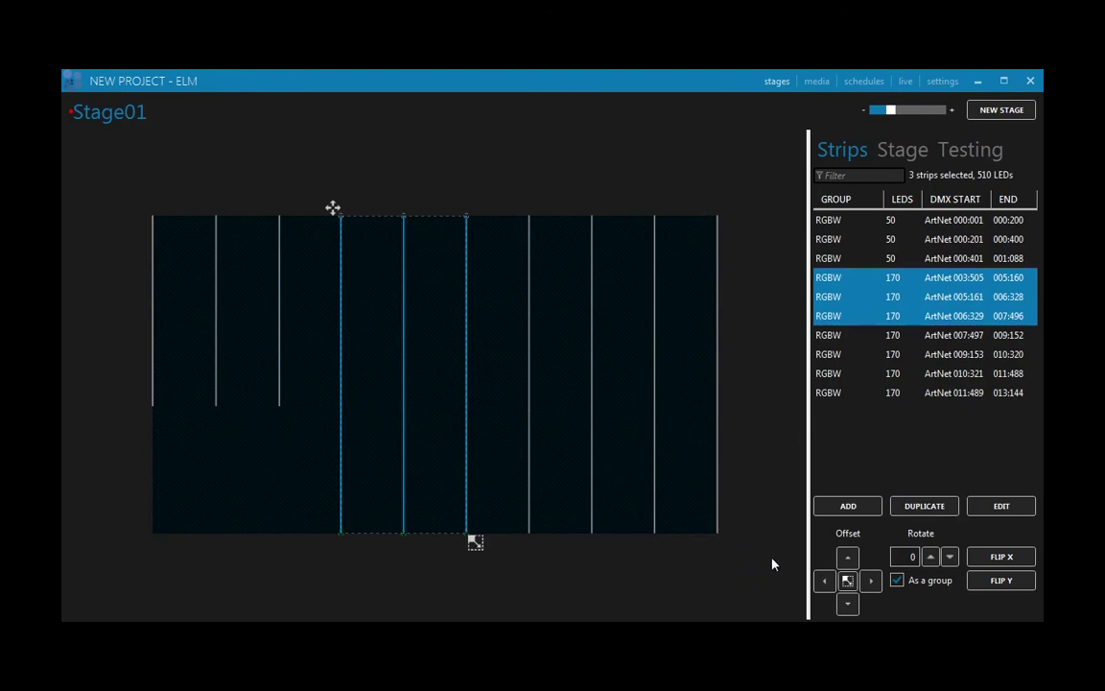
click(847, 581)
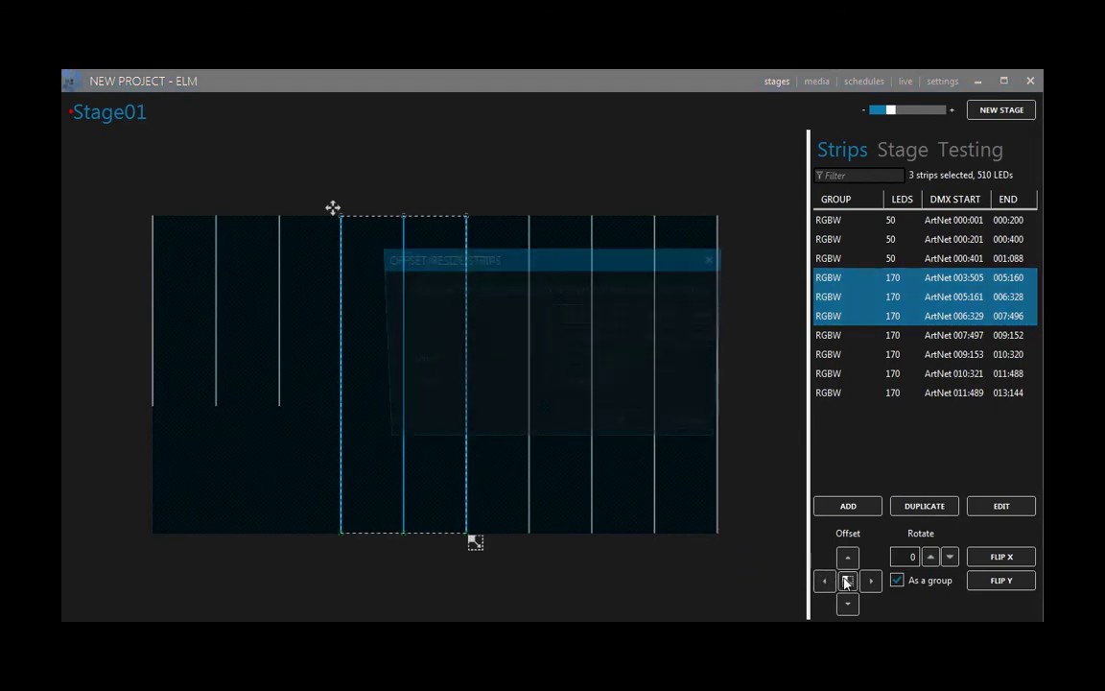
drag(594, 265, 735, 253)
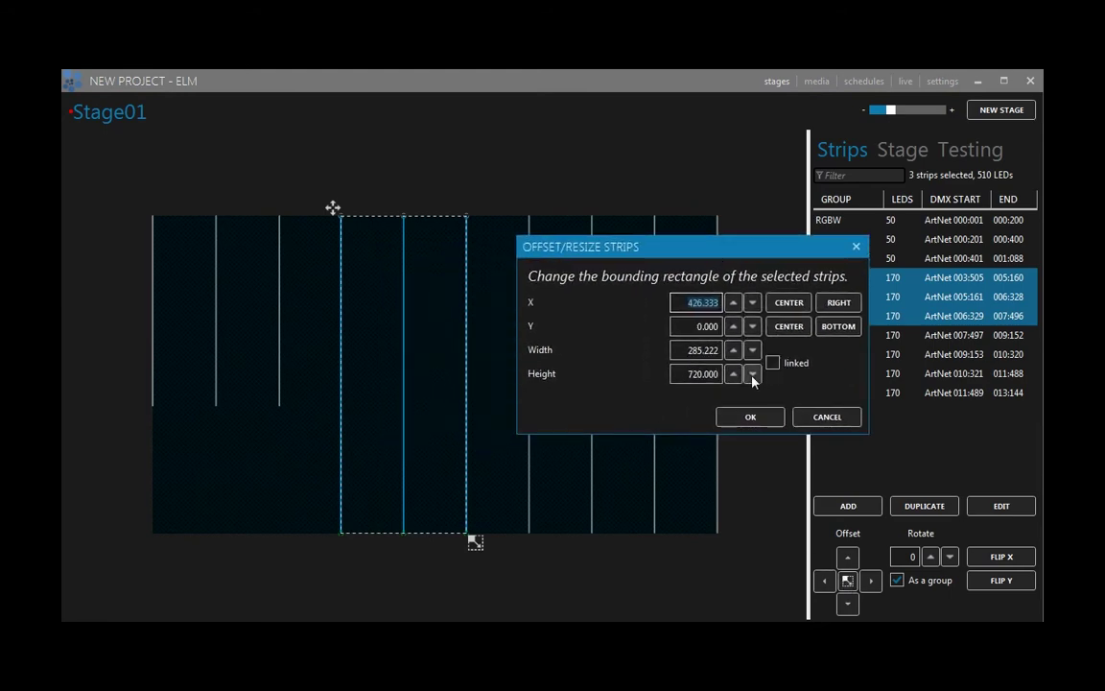
click(752, 376)
click(752, 375)
click(753, 375)
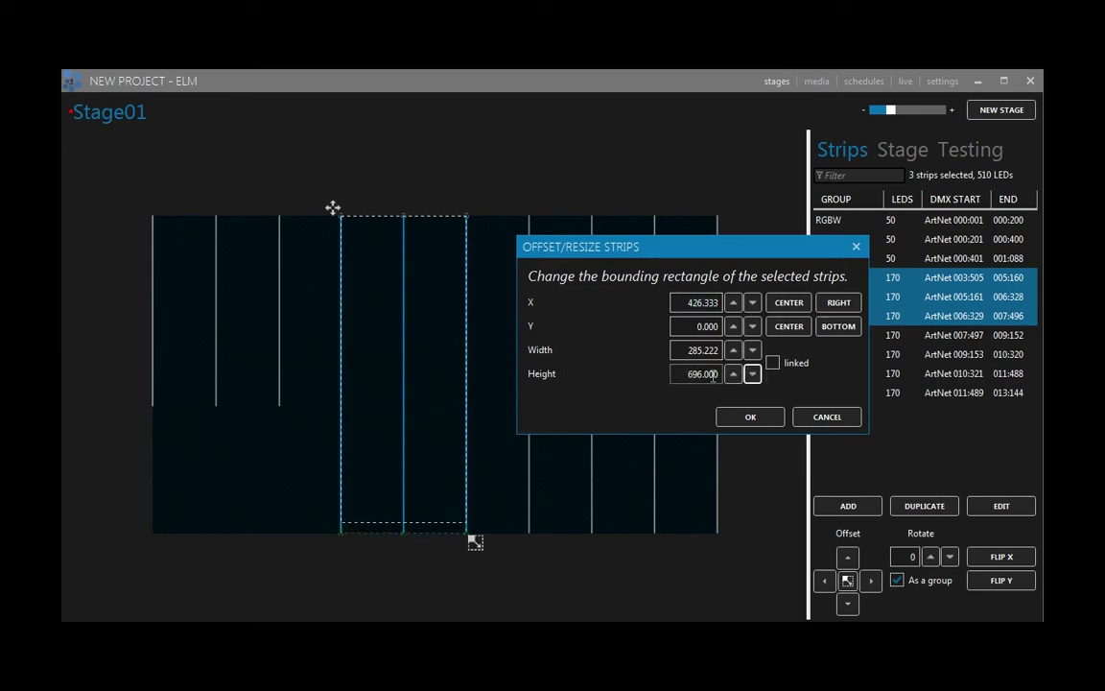
drag(714, 376, 674, 375)
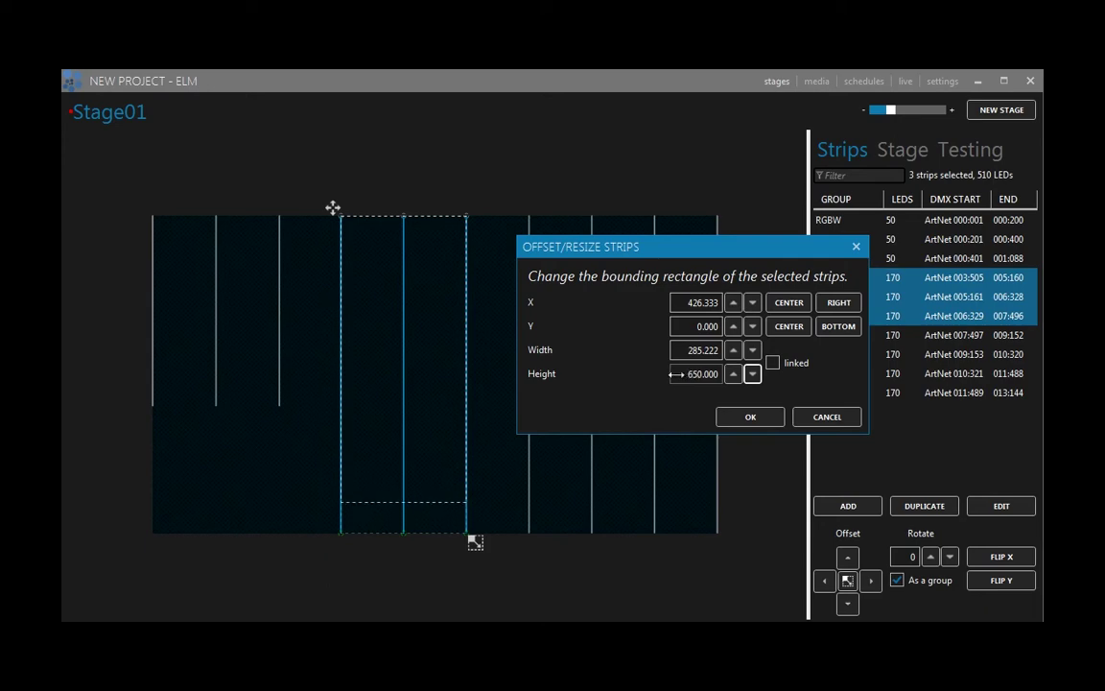
click(746, 419)
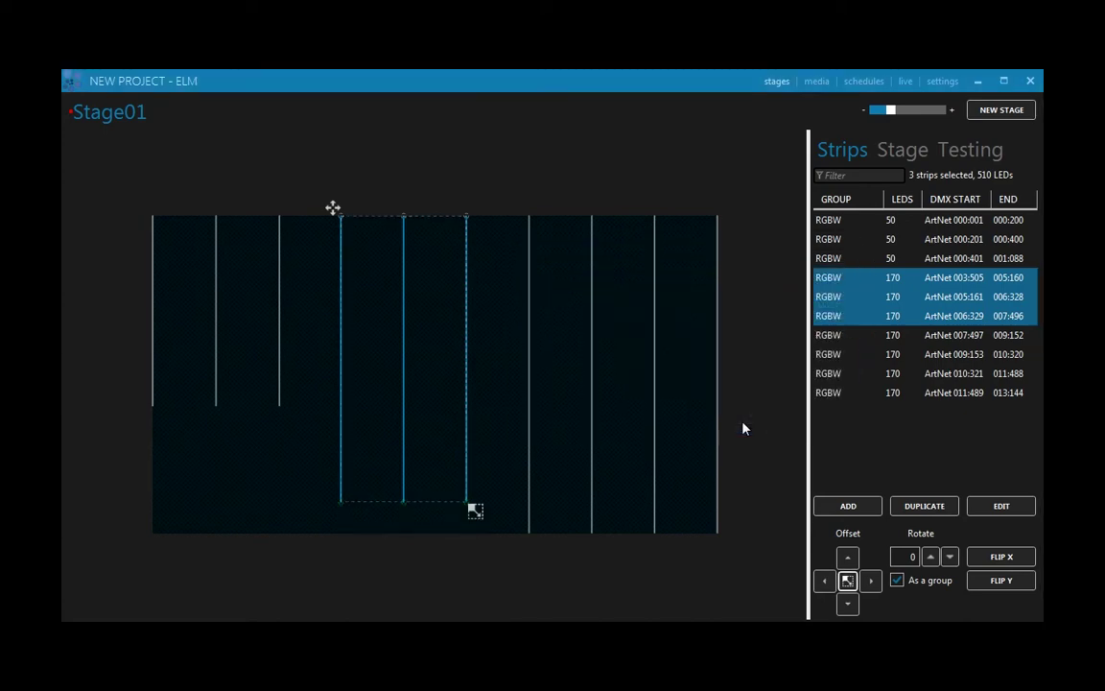
- Shorten the seventh strip to about half the stage height by moving up its lower end point
click(531, 390)
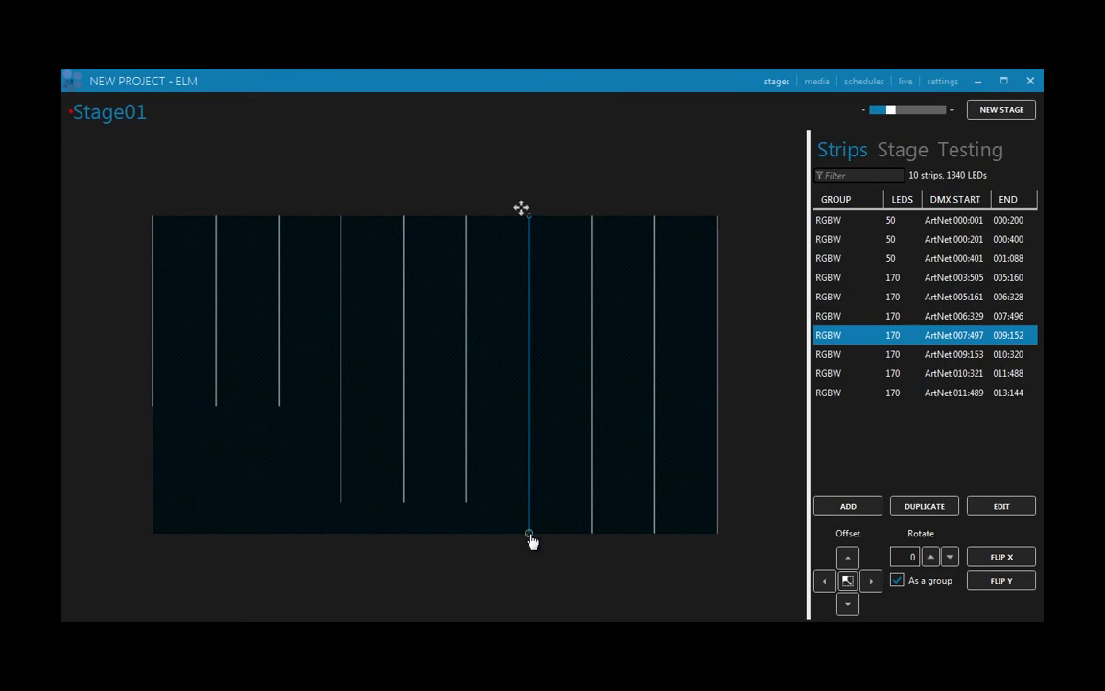
mouse_move(531, 537)
mouse_down()
mouse_move(538, 516)
mouse_move(570, 512)
mouse_move(545, 523)
mouse_move(506, 515)
mouse_move(527, 500)
mouse_move(539, 391)
mouse_up()
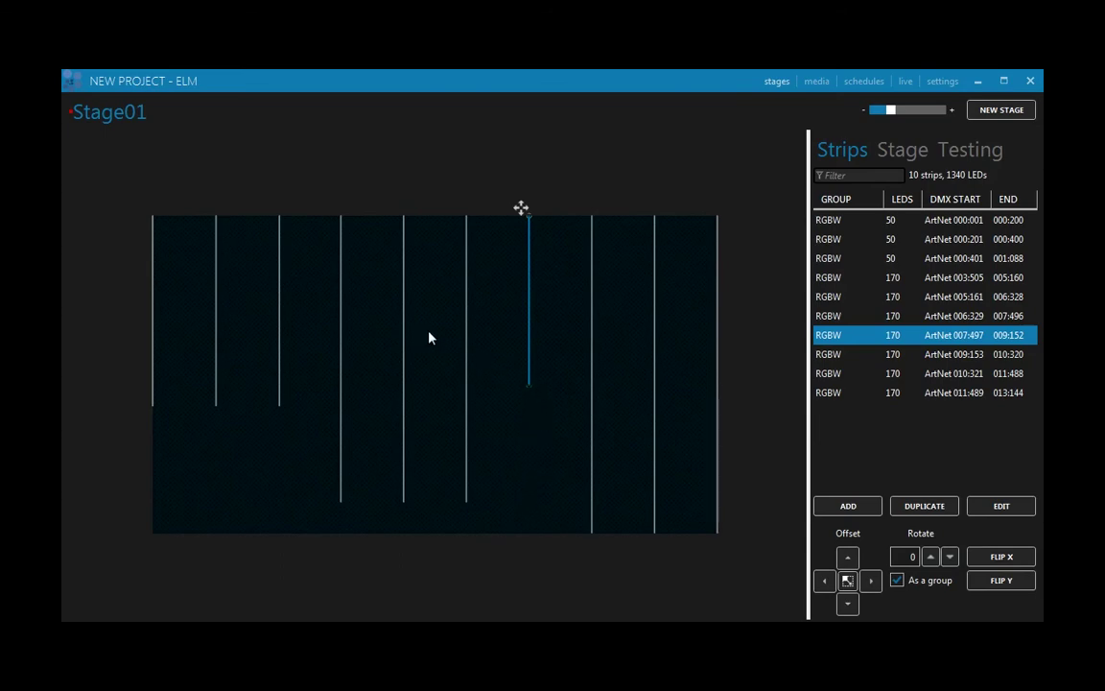
- Set the fourth to sixth strips to 150 LEDs per strip
drag(321, 182, 491, 505)
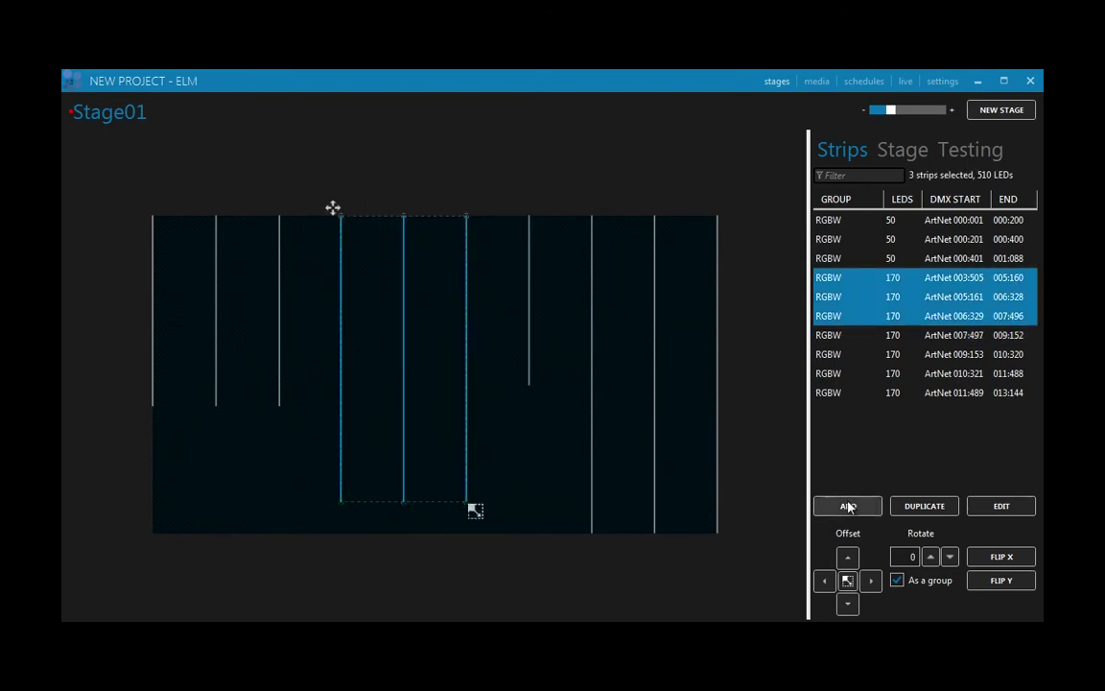
click(986, 510)
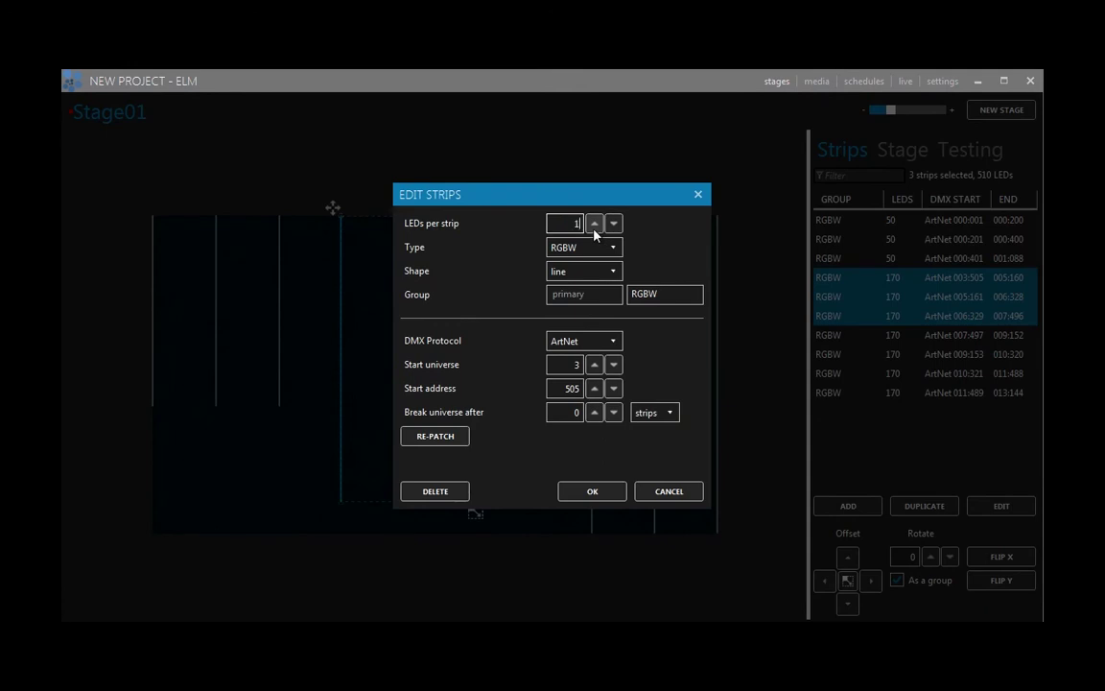
text(150)
click(590, 493)
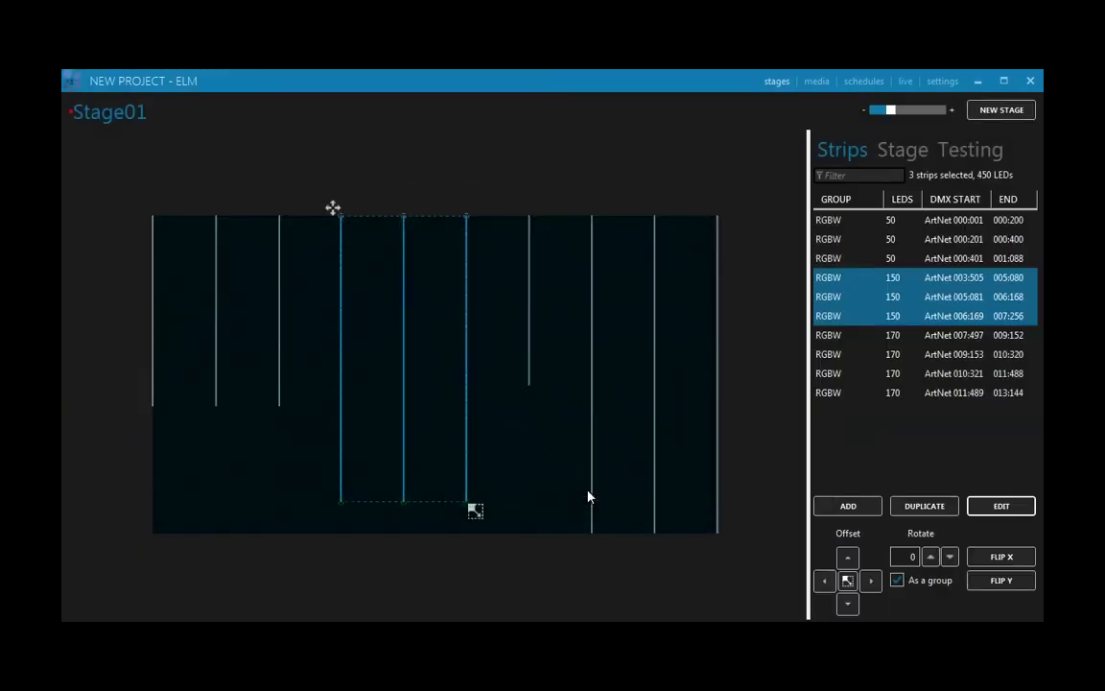
- Set the shortened seventh strip to 50 LEDs per strip
click(532, 386)
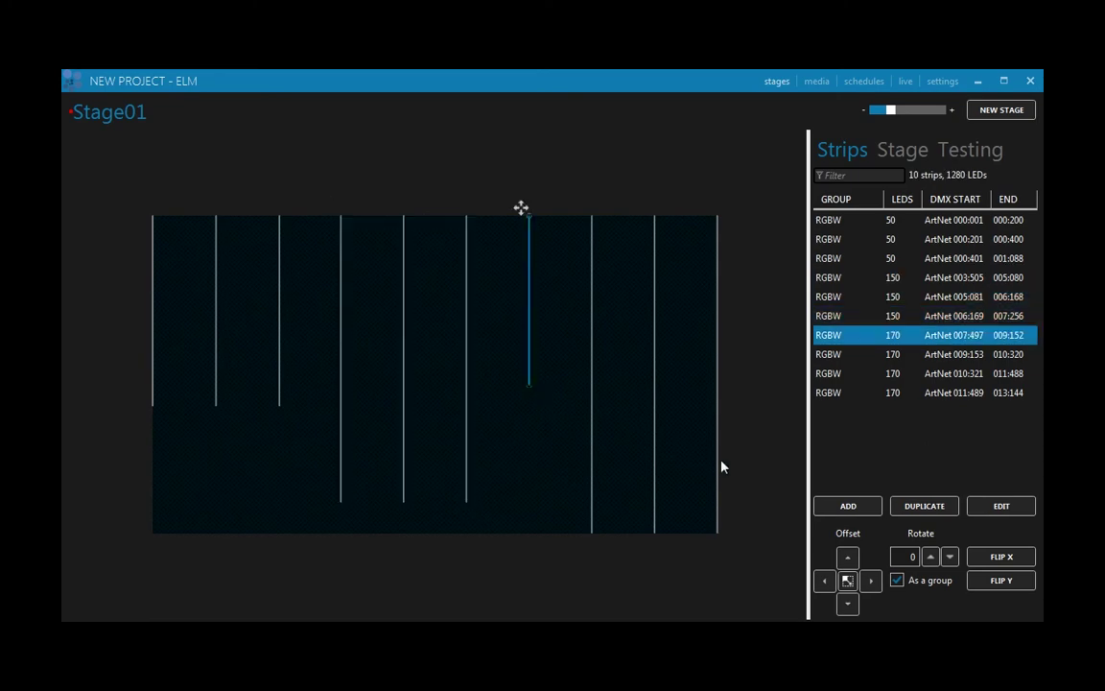
click(981, 504)
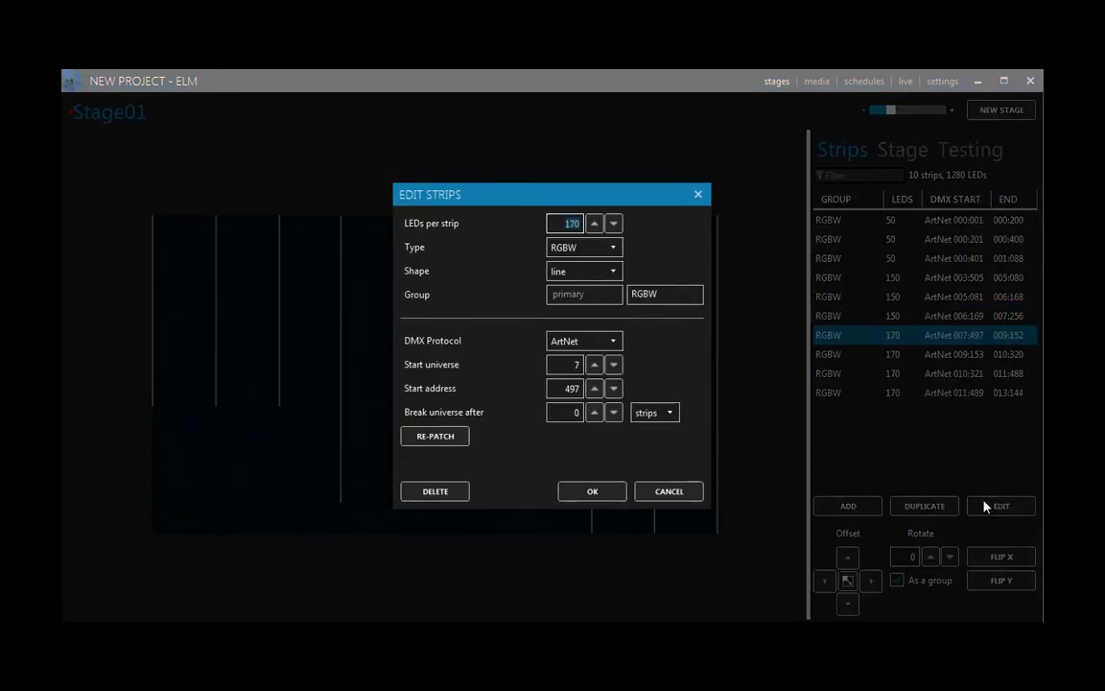
text(50)
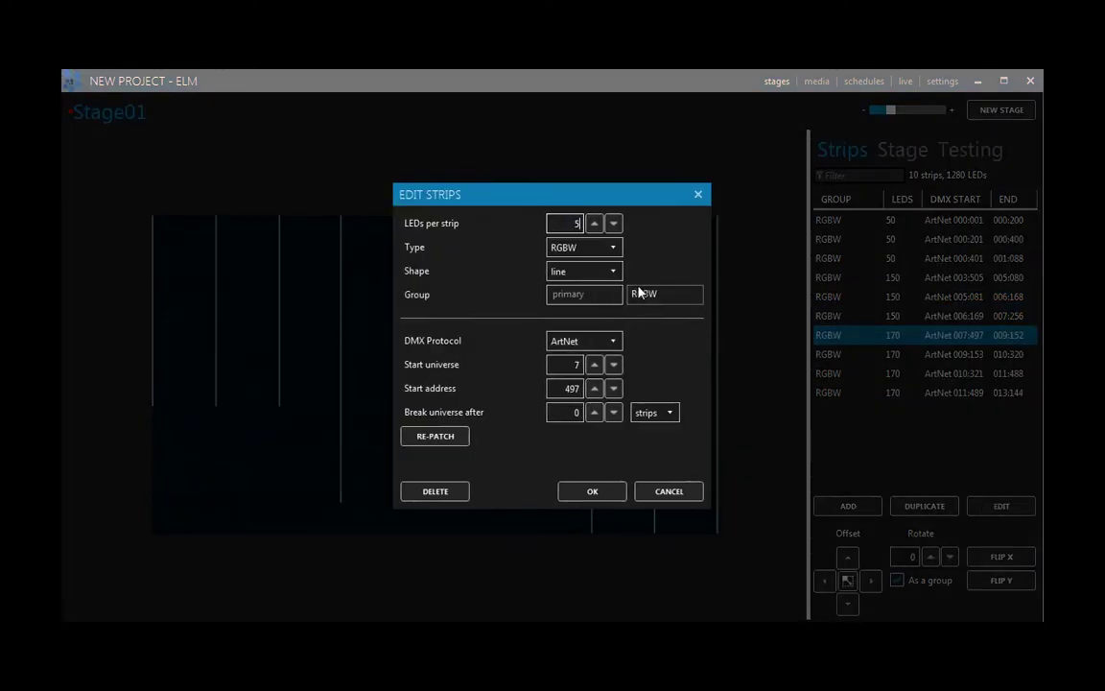
click(588, 491)
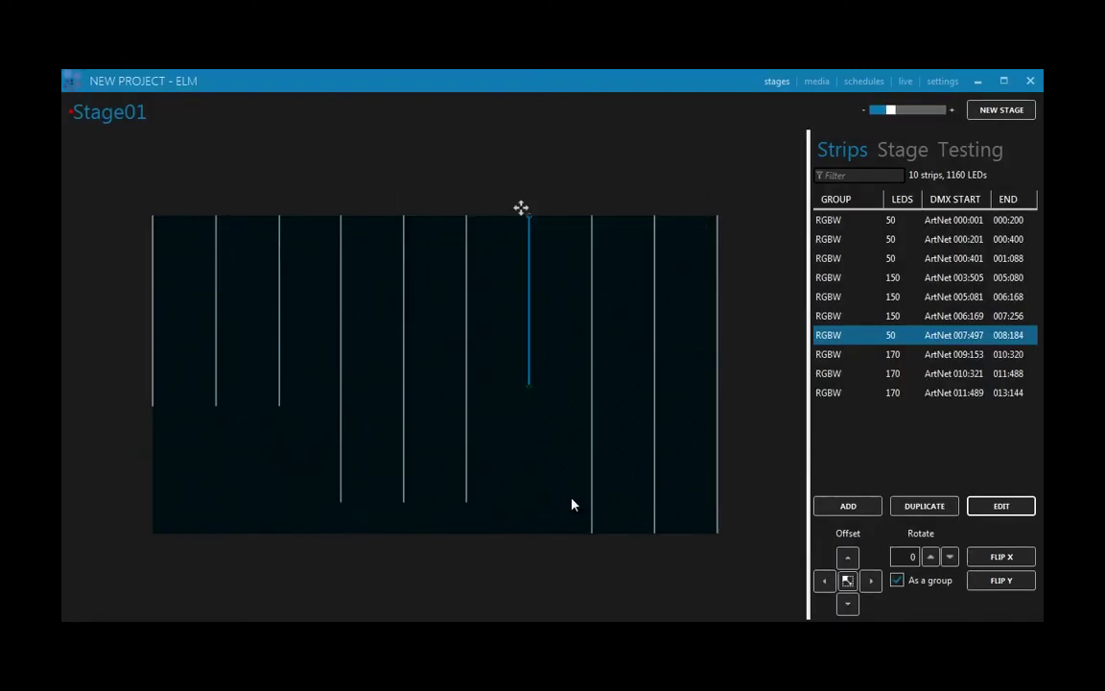
- Re-patch all ten strips together from ArtNet start universe 0, start address 1, with the universe break at 0 strips
ctrl+click(838, 223)
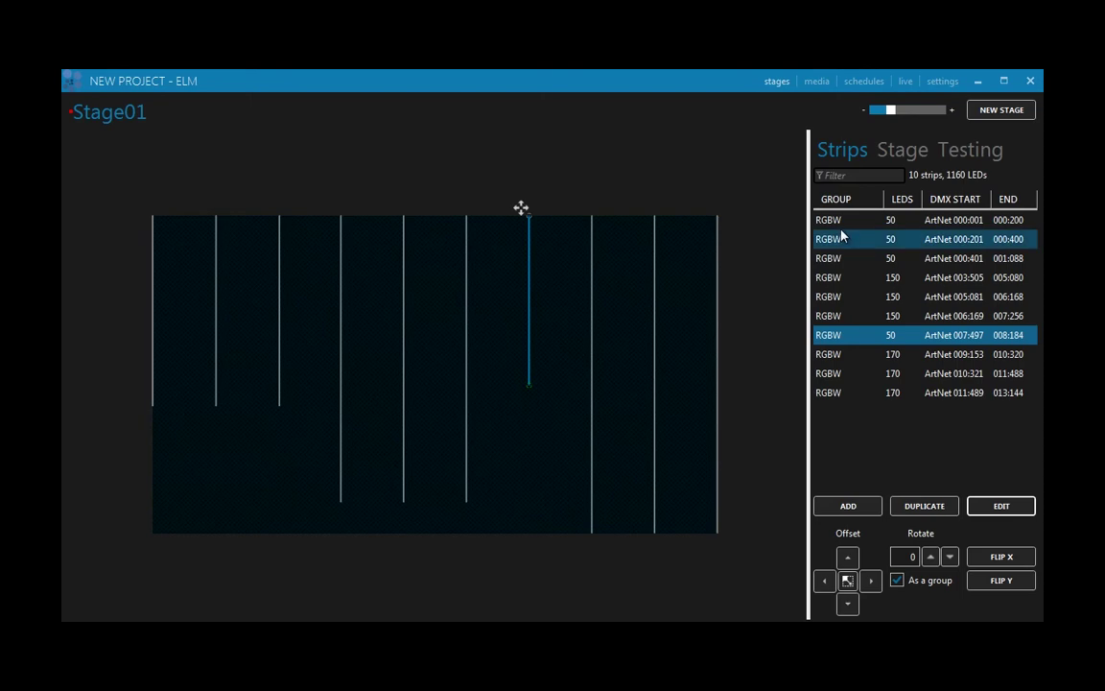
click(840, 228)
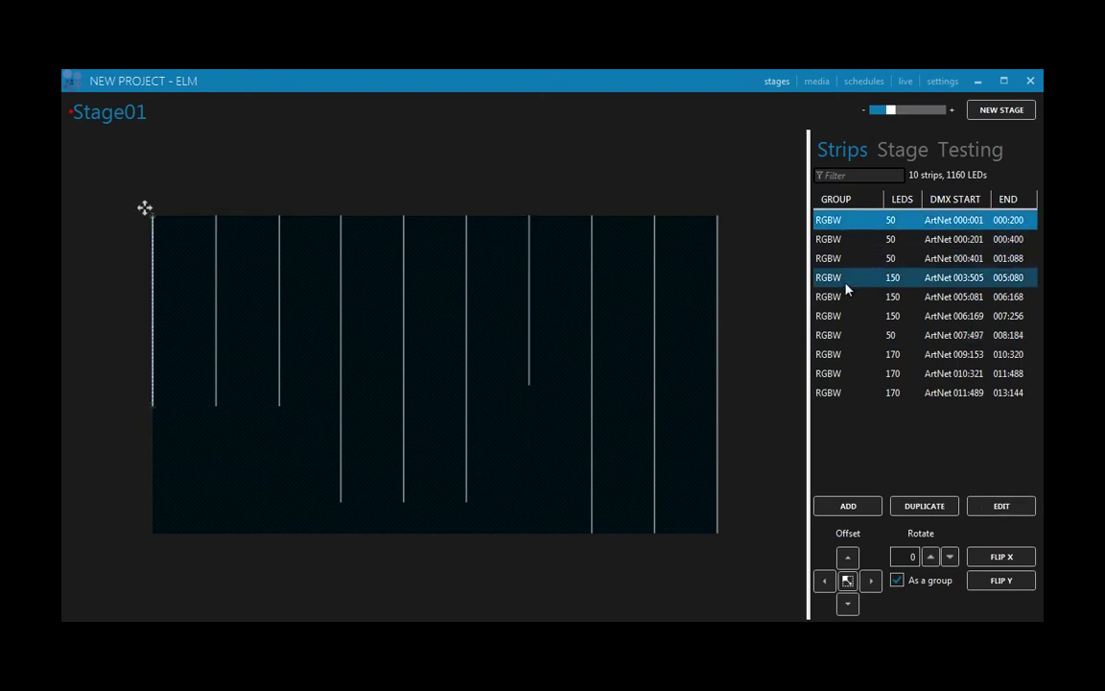
shift+click(858, 402)
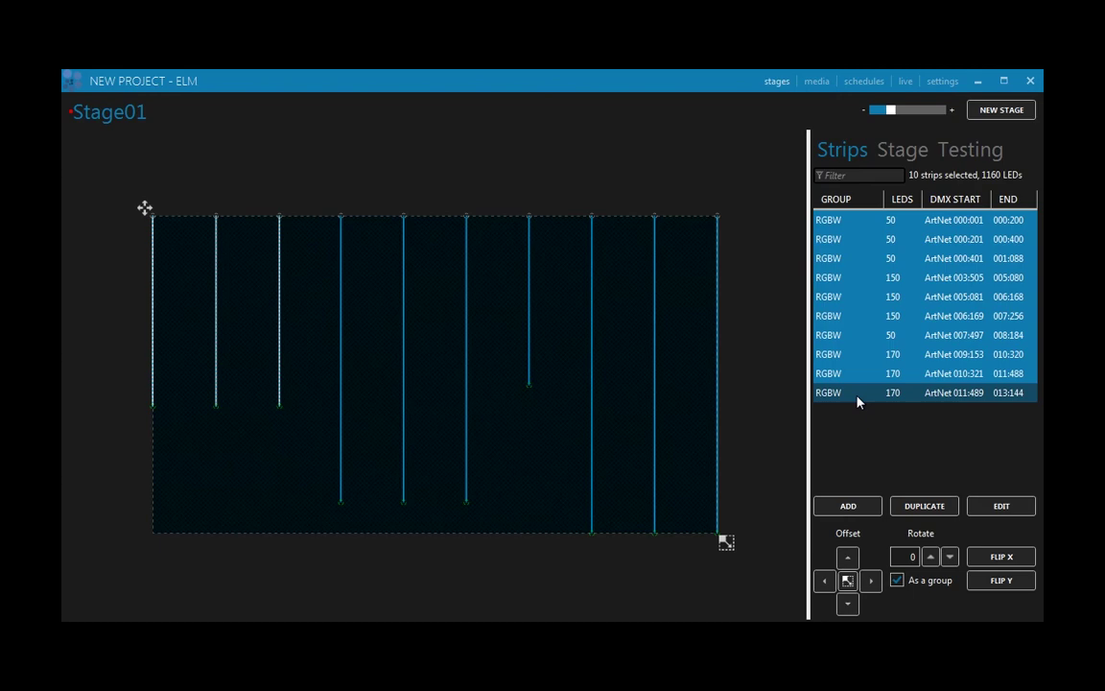
click(1001, 506)
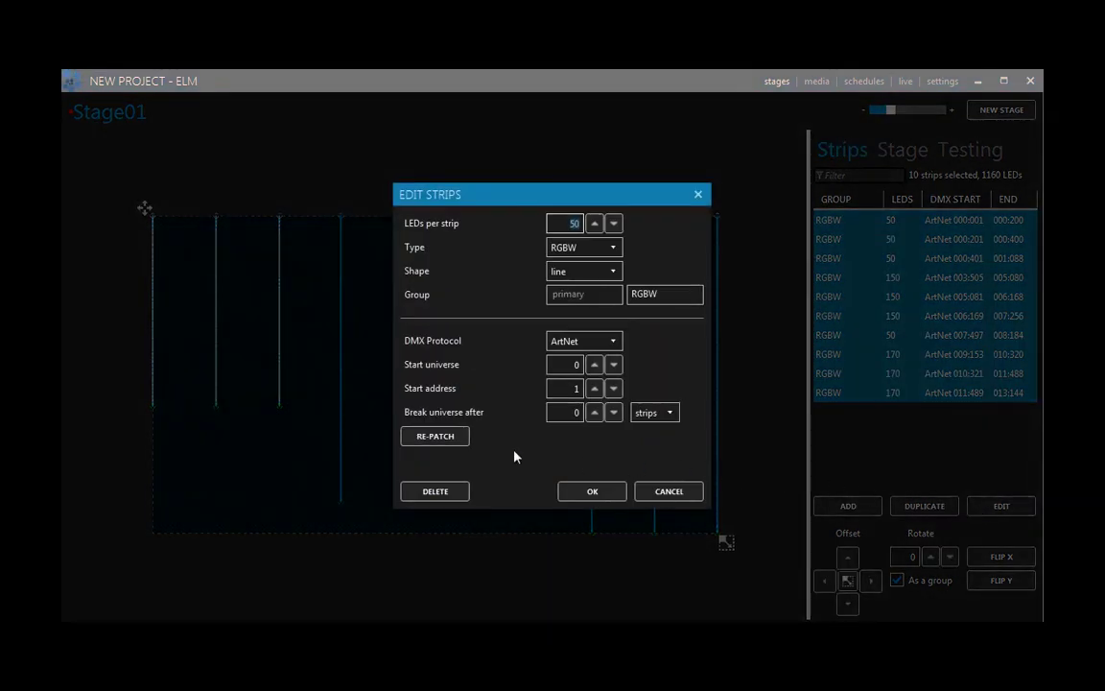
click(464, 439)
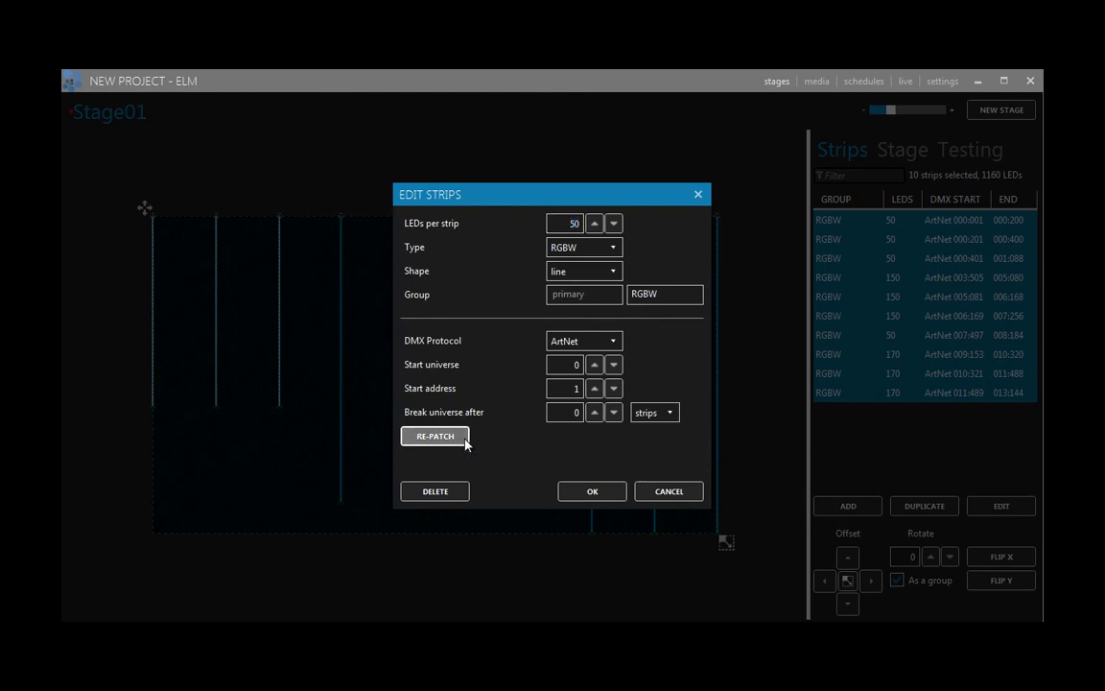
click(466, 443)
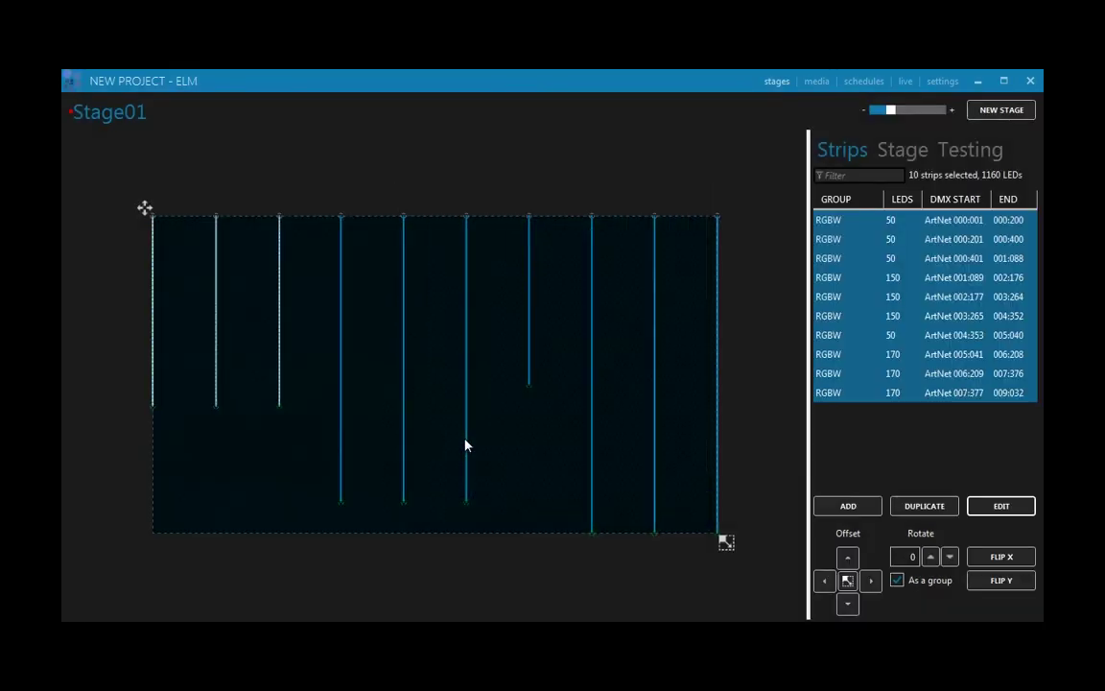